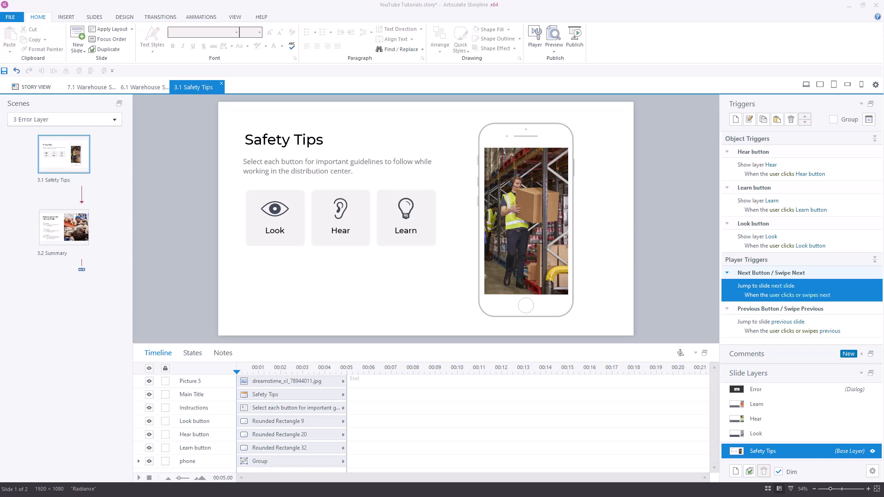
Step: Examine the Error layer's close trigger and its slide layer properties
click(813, 389)
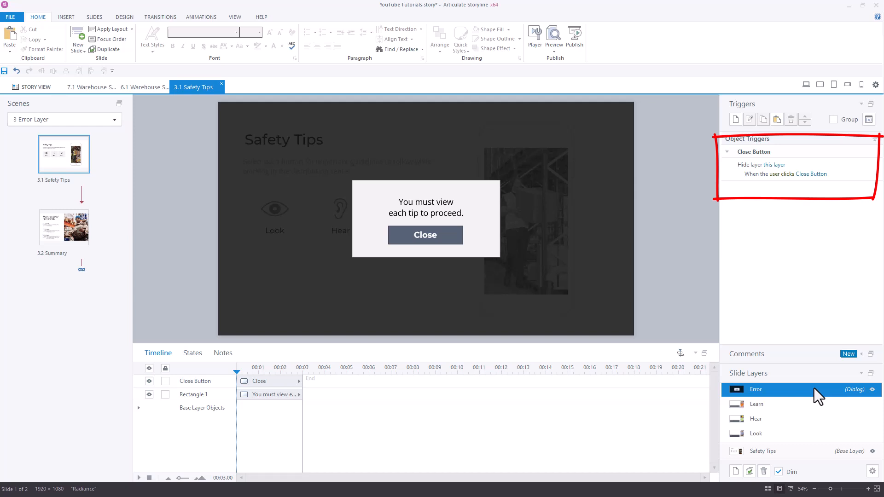
click(872, 471)
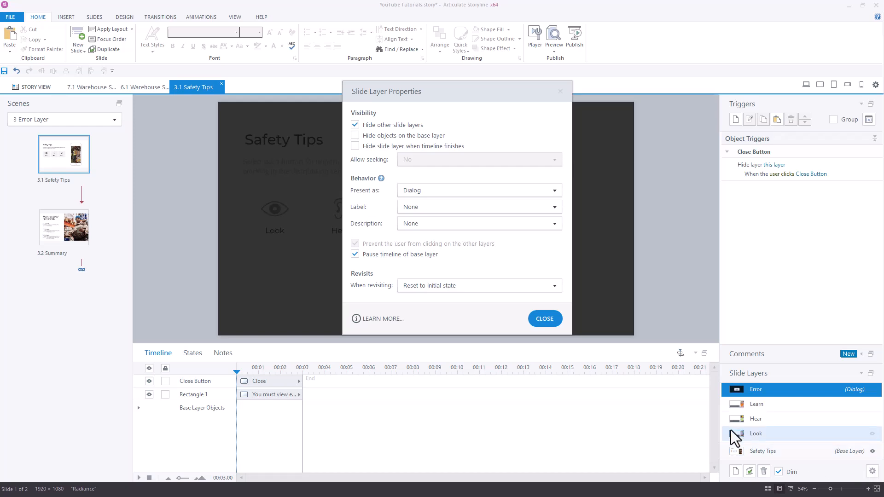
click(545, 319)
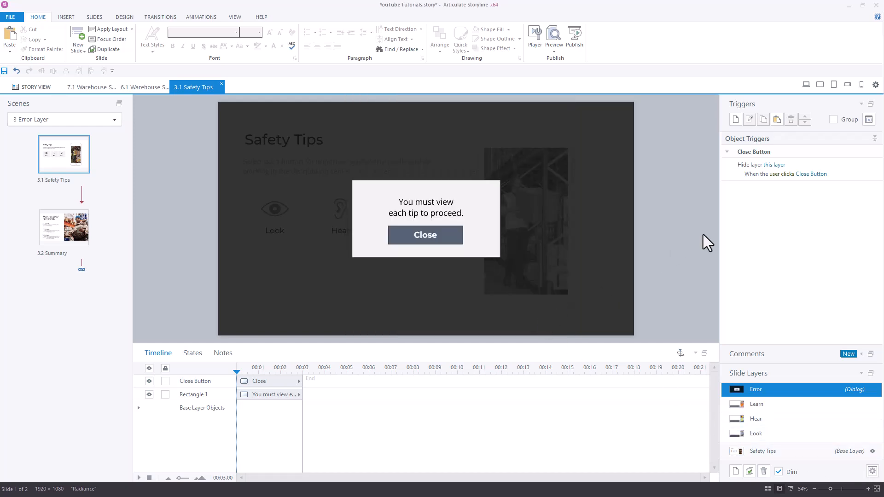
Step: Create a True/False project variable named 3_1_Complete with a default value of False
click(868, 120)
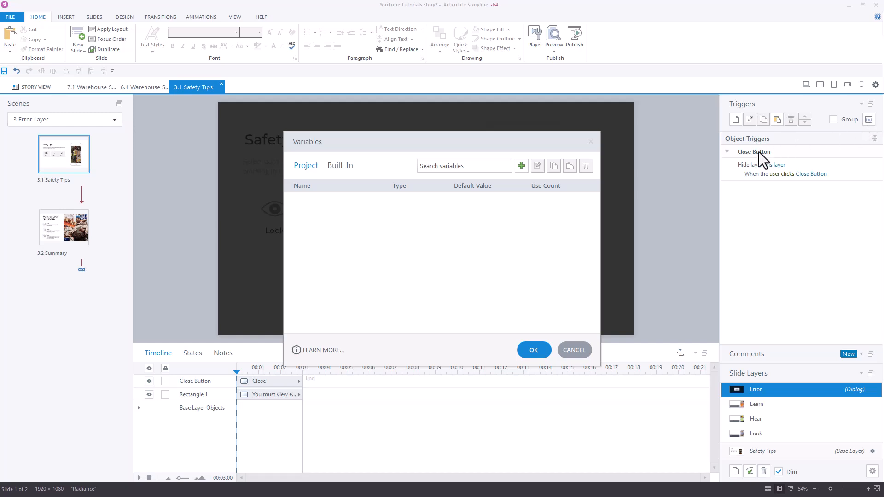
click(521, 167)
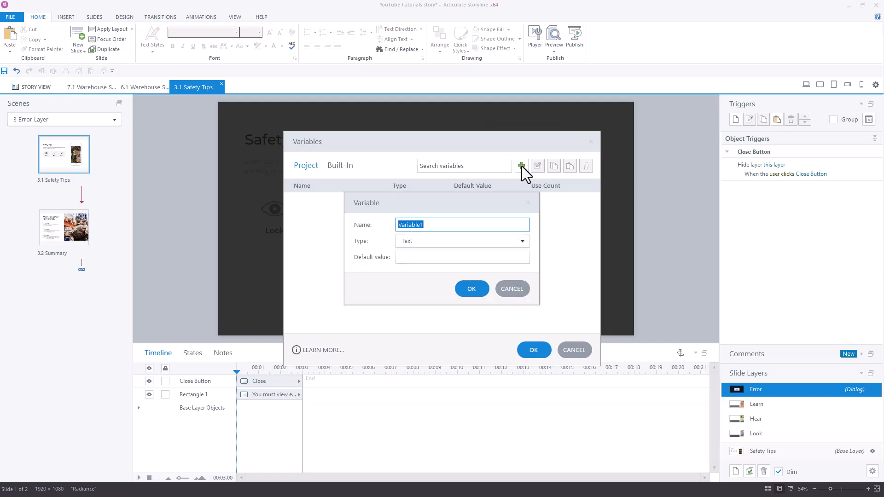
text(3_1_Complete)
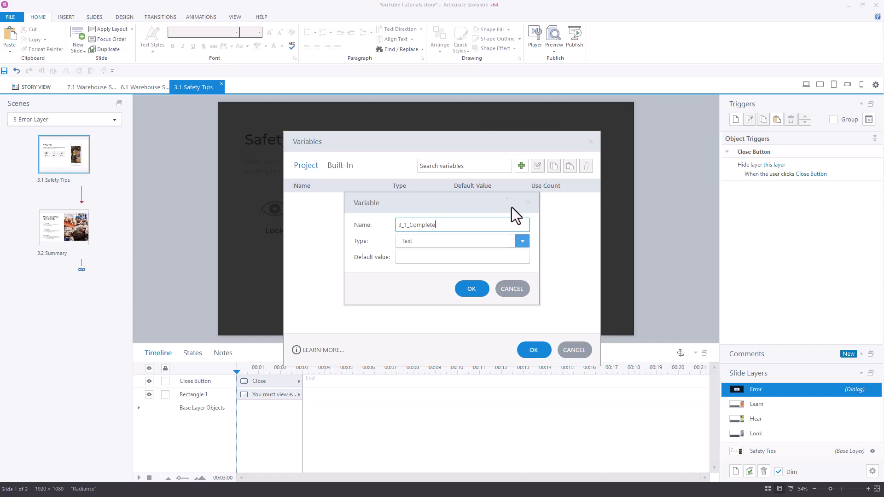
click(521, 242)
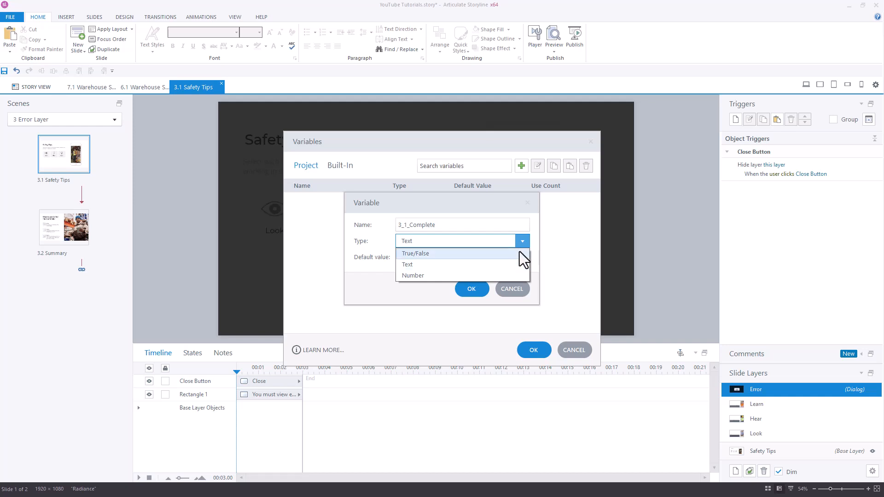
click(520, 252)
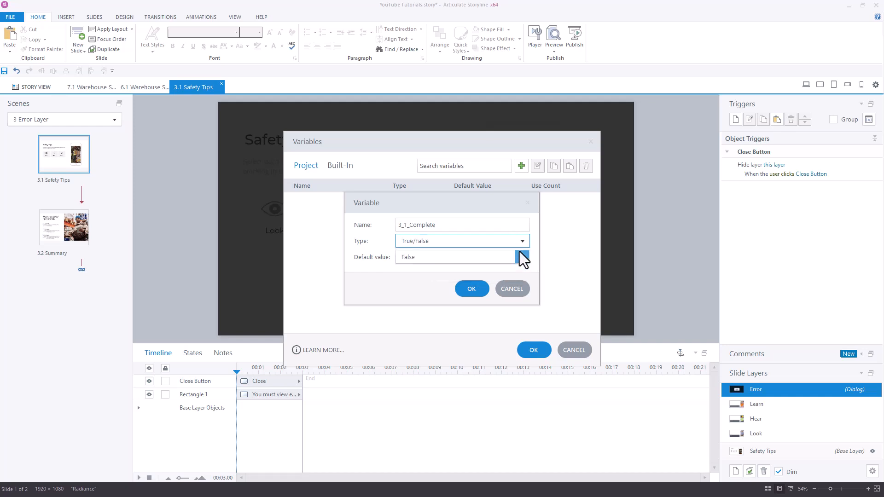
click(479, 288)
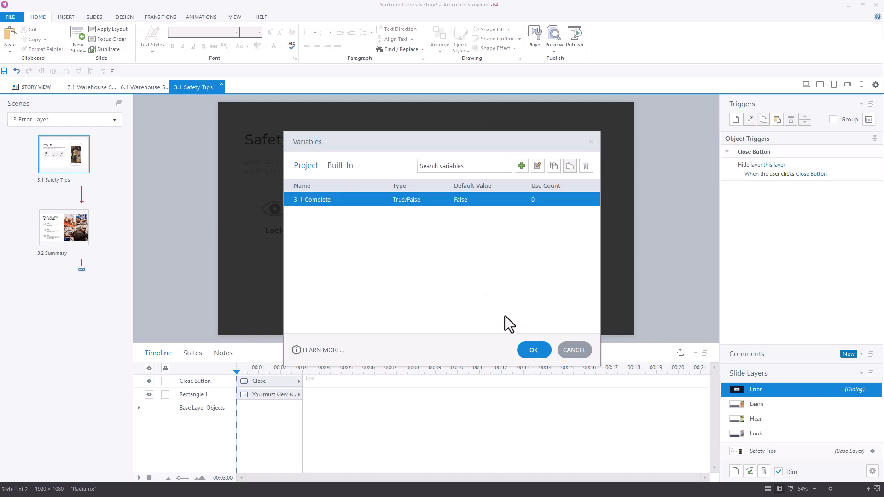
click(533, 350)
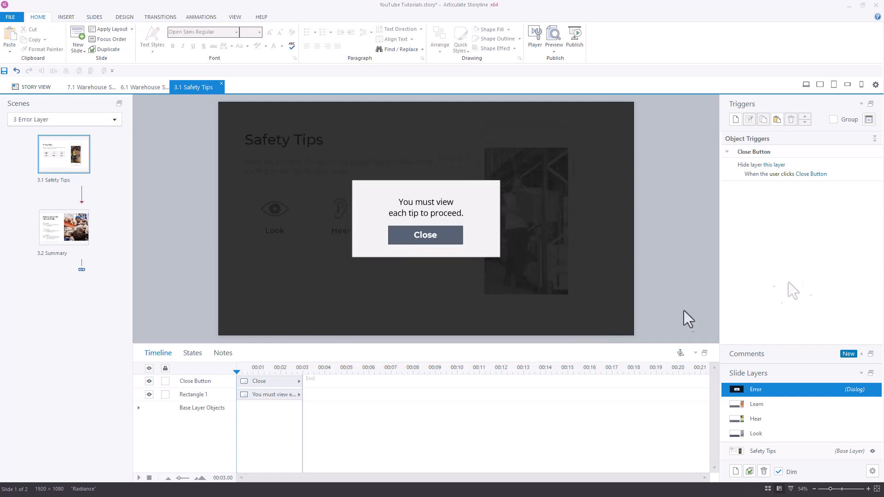
Step: Add a condition to the Safety Tips base layer's Next button trigger requiring 3_1_Complete to equal True
click(755, 456)
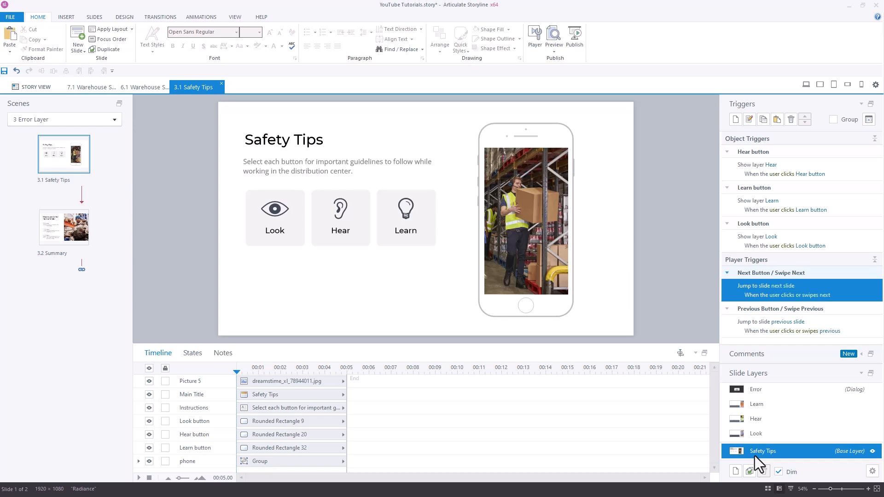
double_click(857, 296)
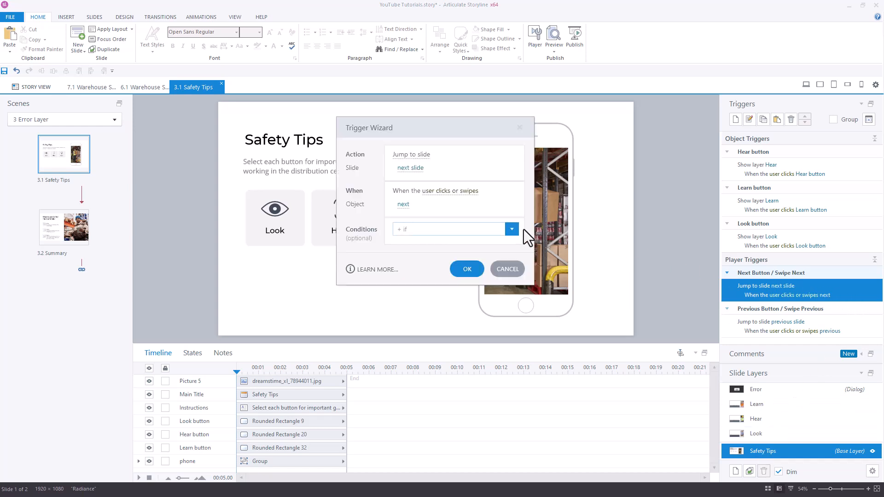
click(504, 226)
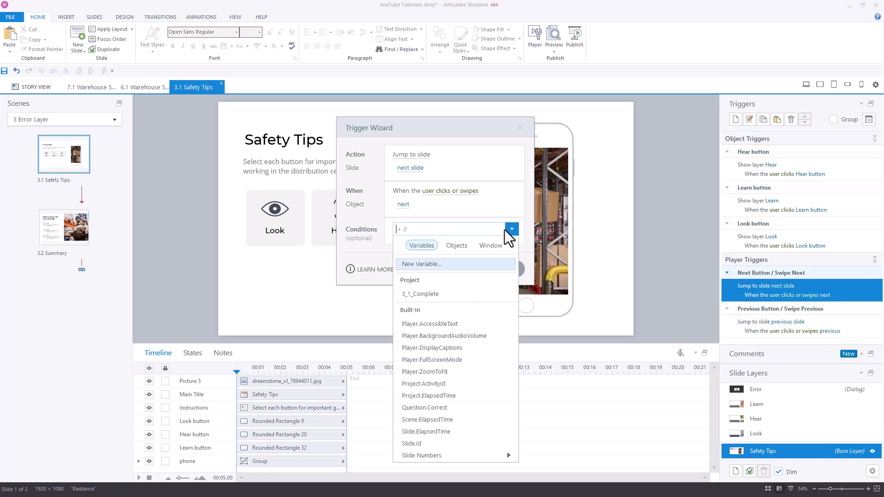
click(495, 294)
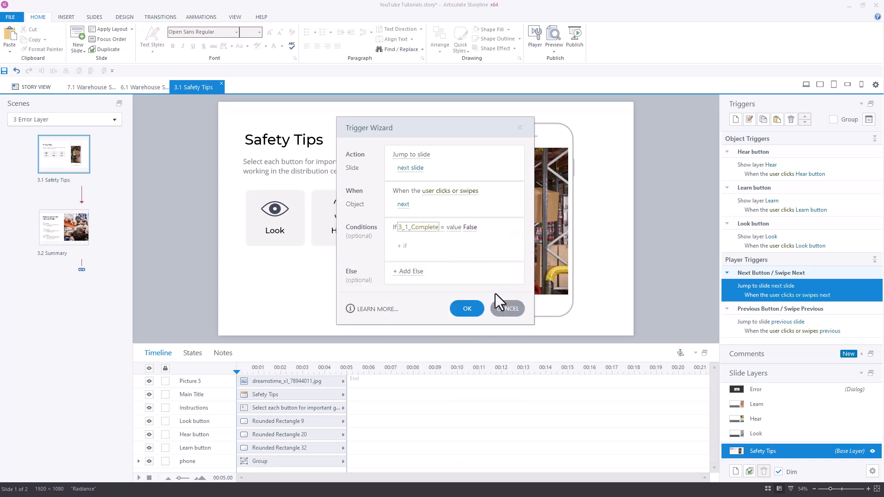
click(470, 227)
click(474, 251)
Step: Add an Else action to the Next button trigger that shows the Error layer, and save the trigger
click(414, 272)
click(416, 274)
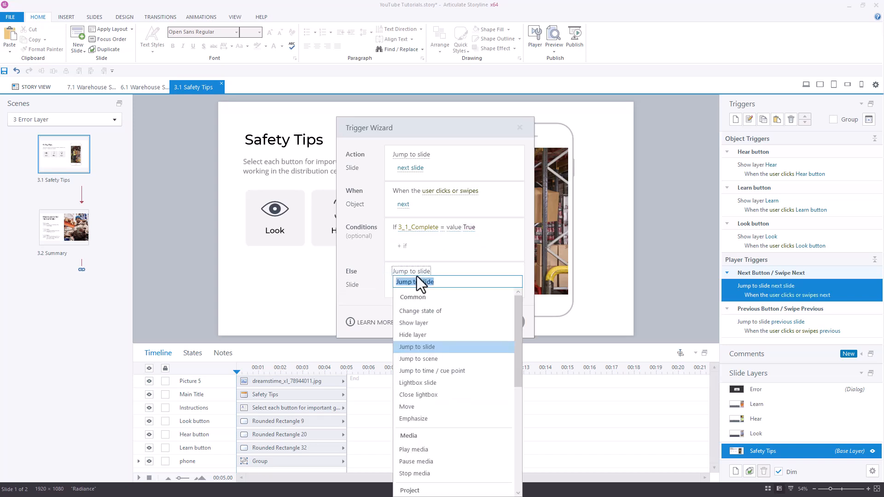
click(437, 323)
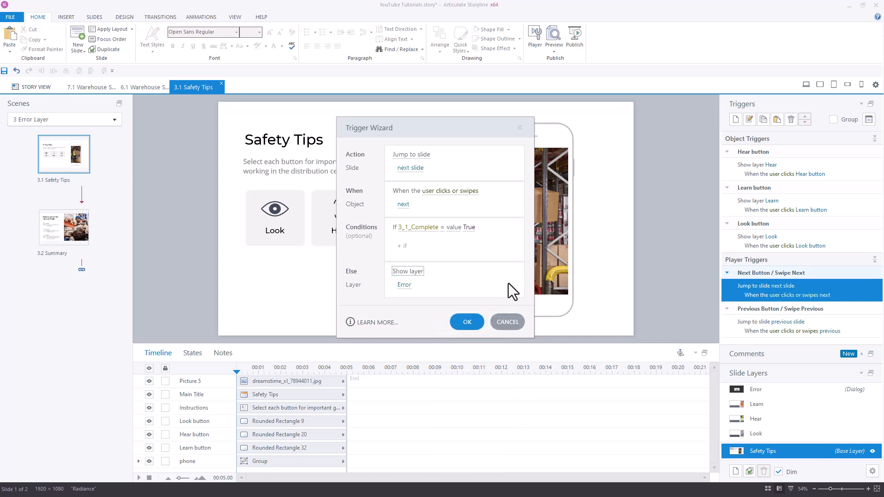
key(Return)
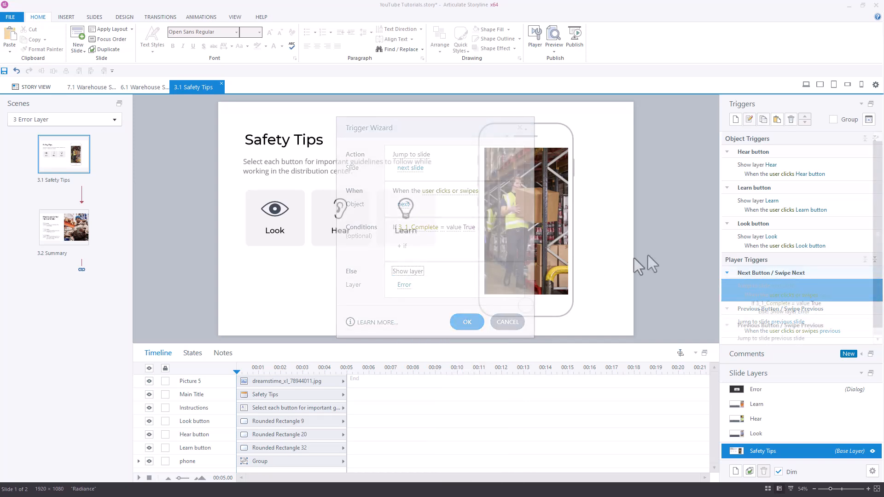
Step: On the Look layer, set up a trigger setting 3_1_Complete to True when this layer's timeline ends, if the Hear button's state is Visited
click(735, 435)
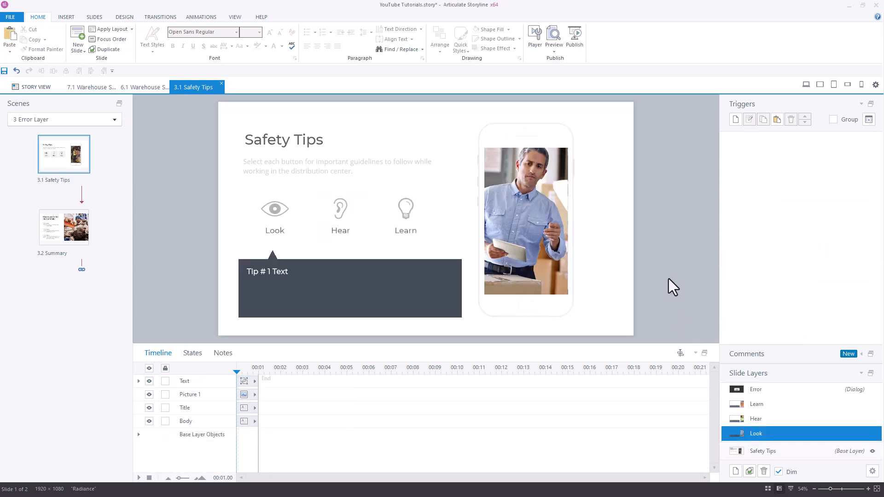
click(736, 122)
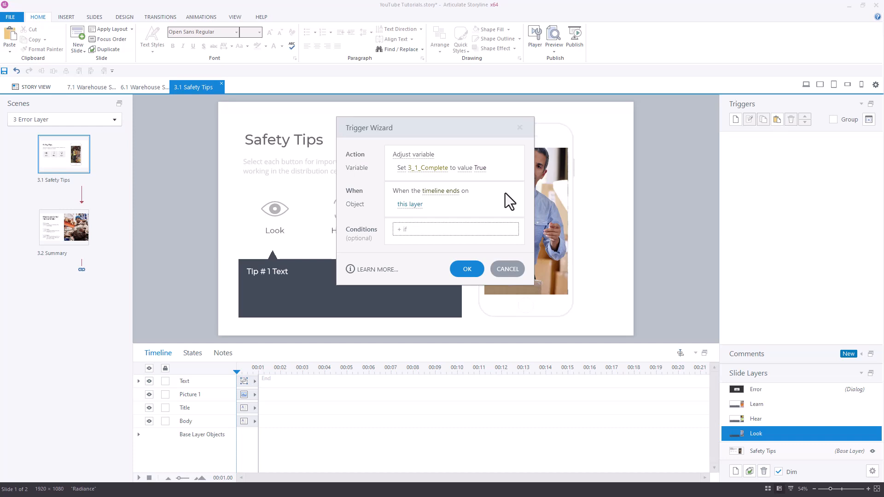
click(506, 228)
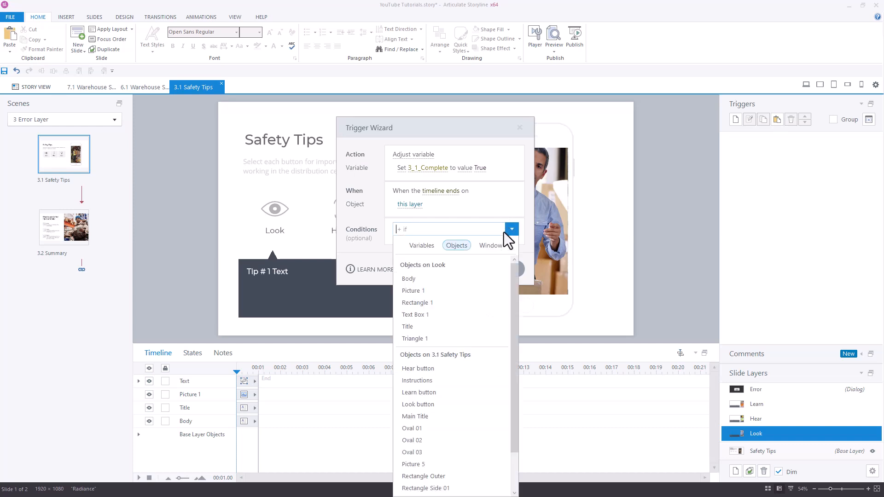
click(490, 370)
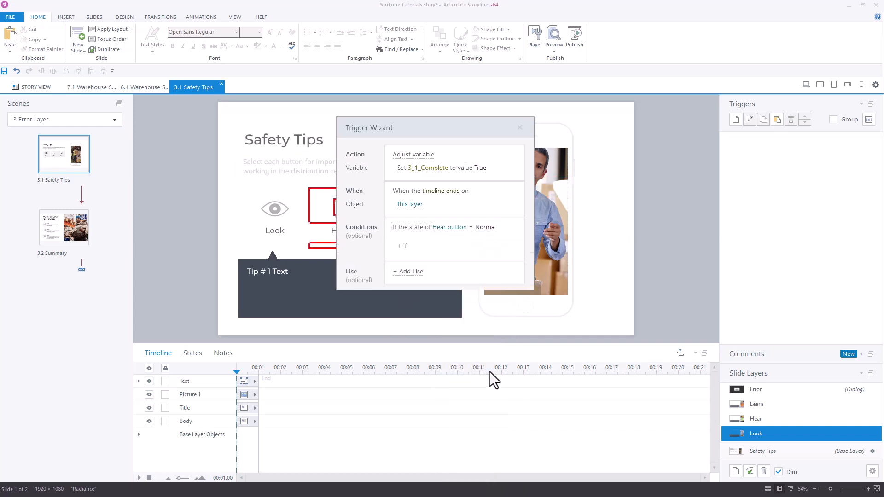
click(488, 228)
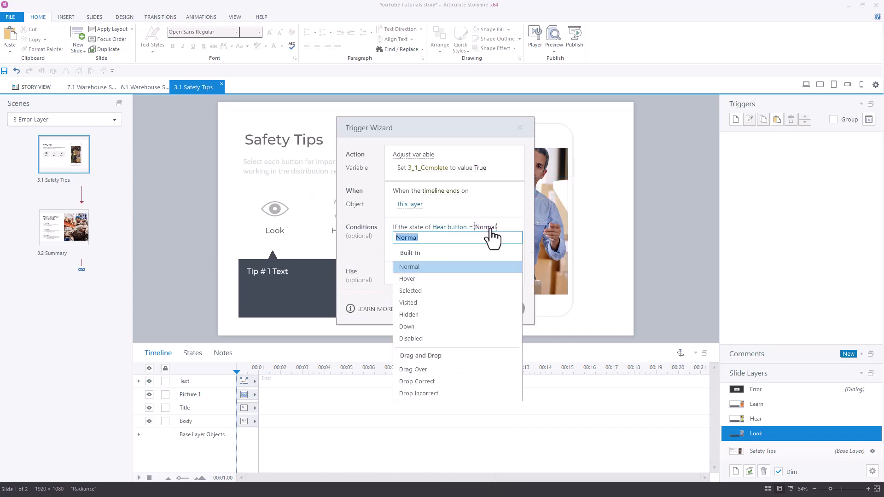
click(485, 301)
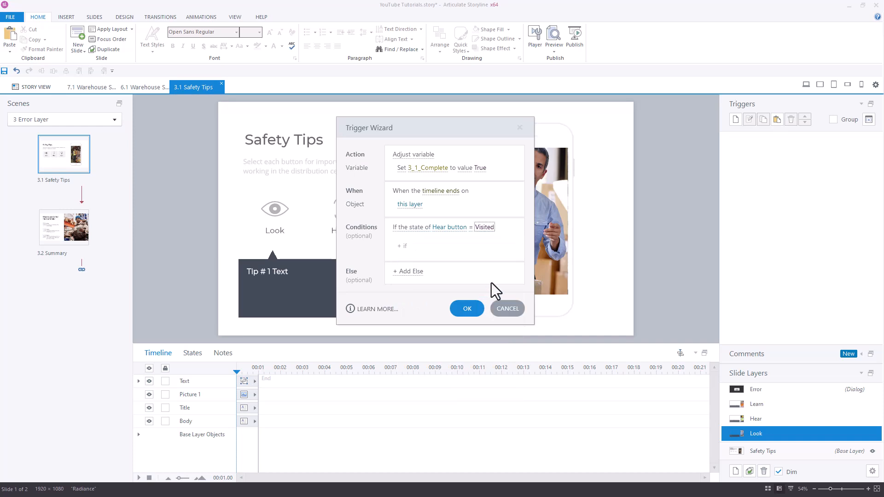
Step: Duplicate the condition for the Learn button and Look button, both requiring the Visited state, and save the trigger
click(509, 227)
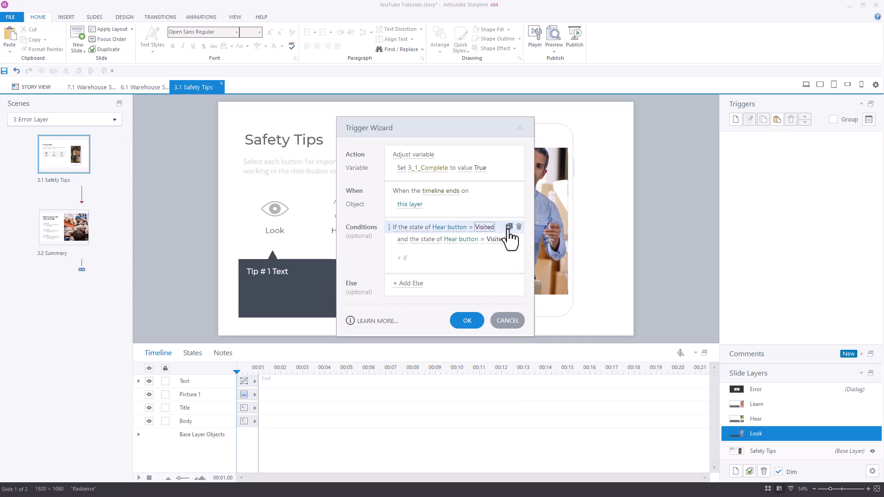
click(508, 238)
click(474, 248)
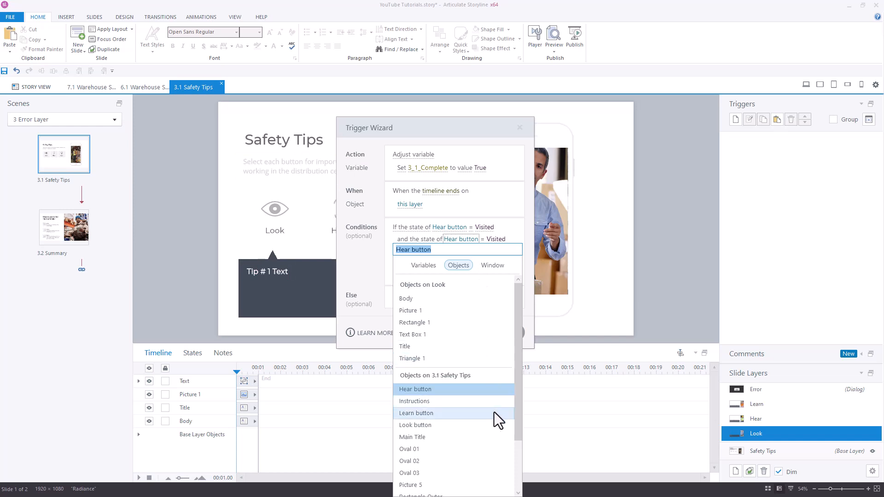
click(493, 412)
click(467, 260)
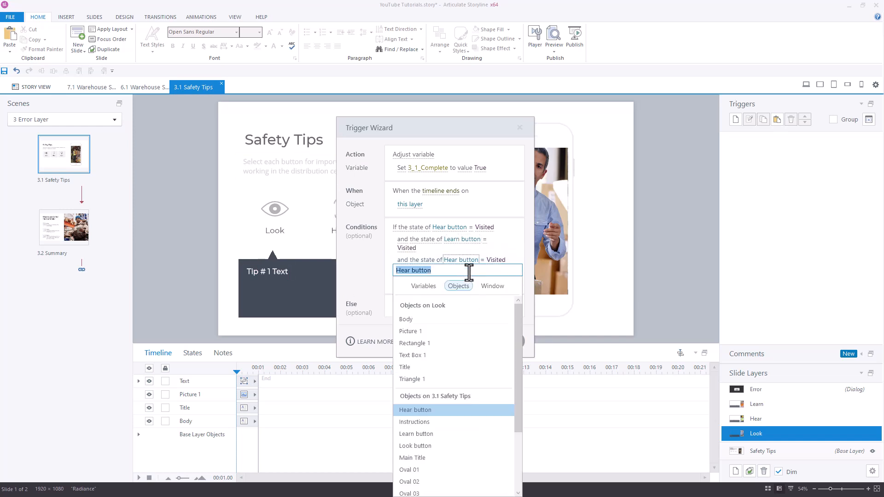
click(466, 445)
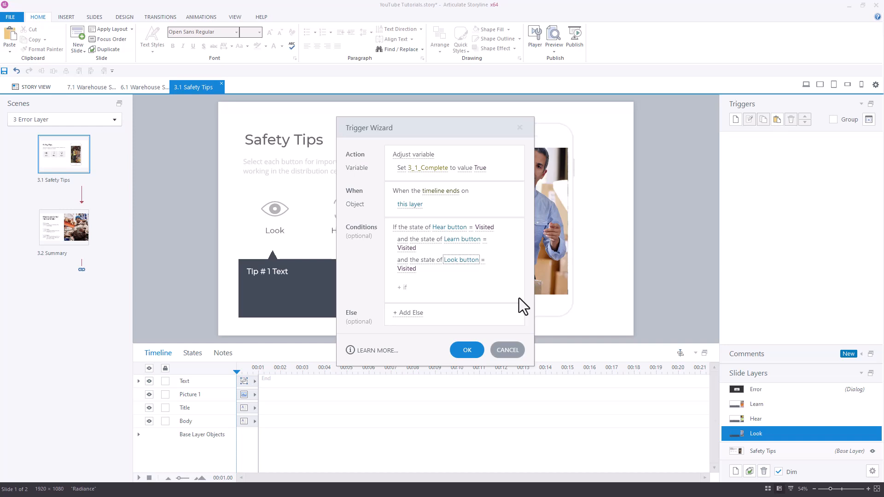
click(473, 352)
Step: Copy the Look layer's variable trigger to the Hear and Learn layers
click(761, 124)
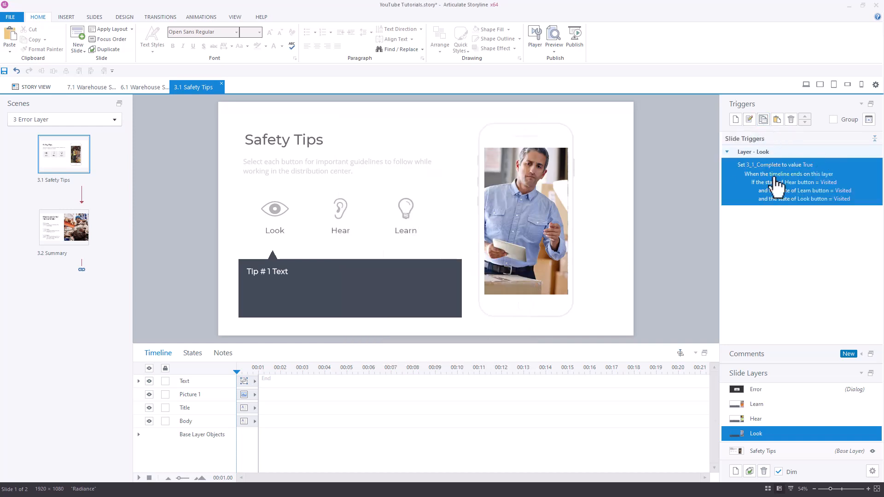
click(807, 419)
click(780, 118)
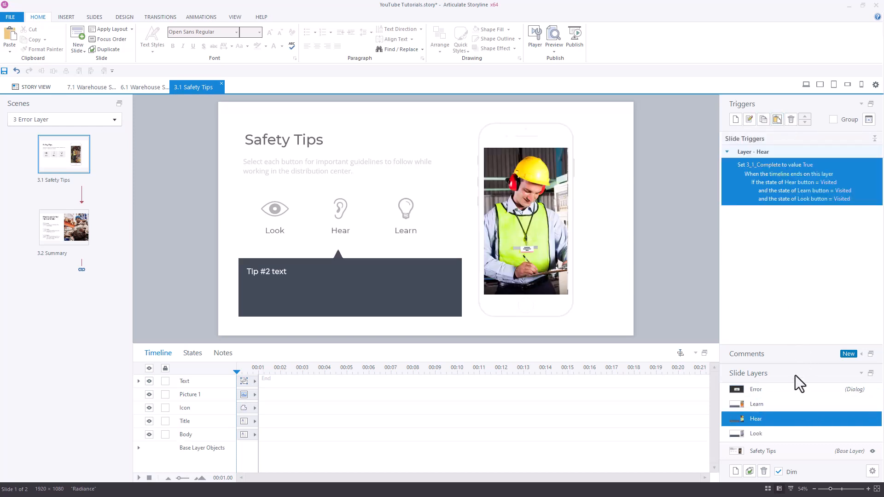
click(803, 409)
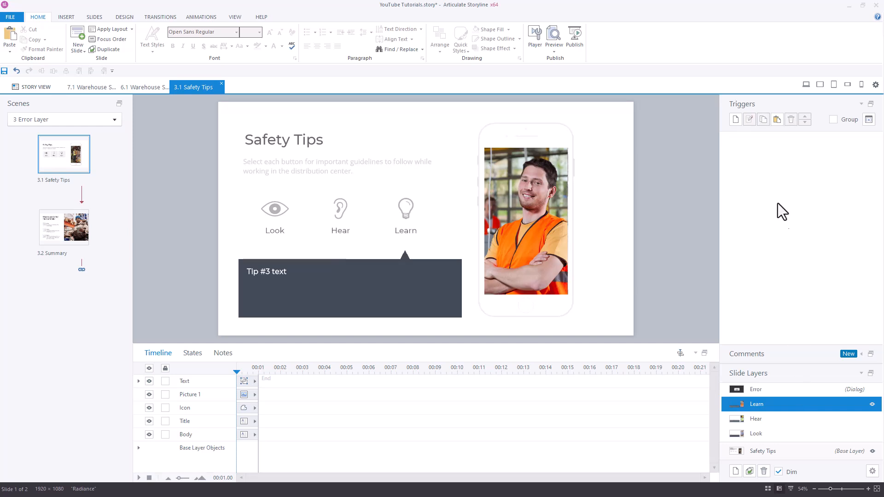
click(777, 120)
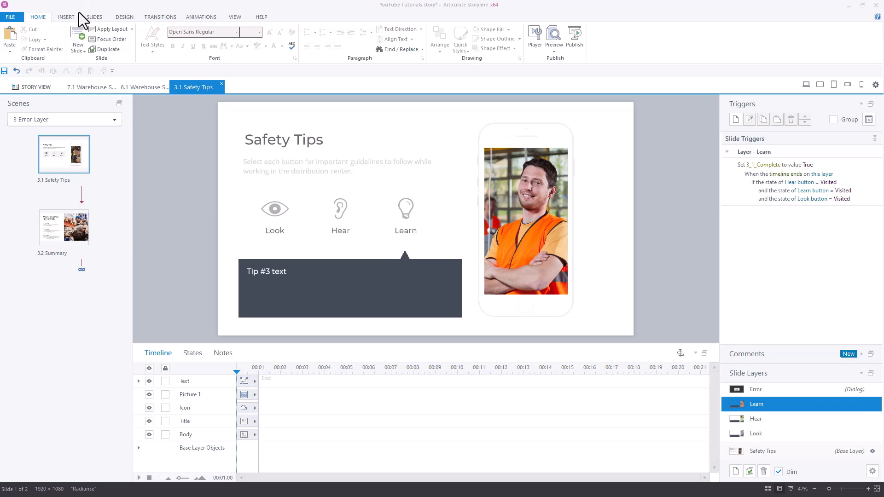
Step: Draw a rectangular hotspot about 1143 by 298 px over the Look, Hear and Learn buttons on the Learn layer
click(65, 17)
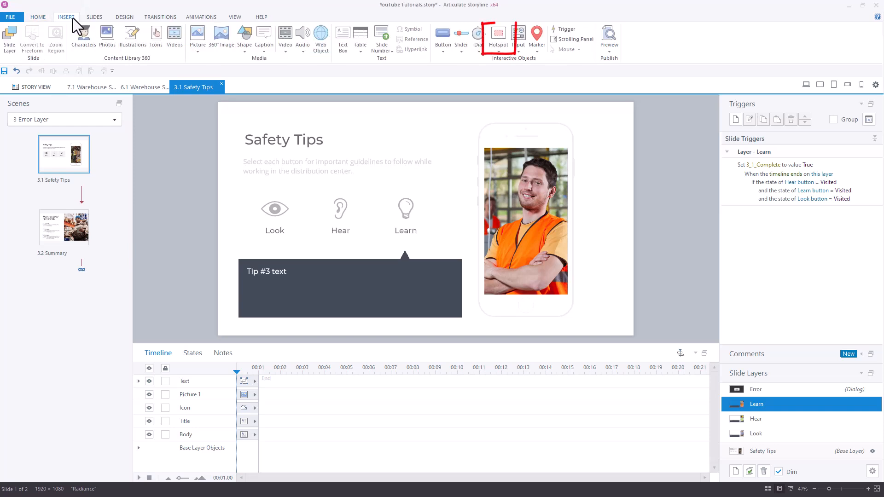
click(499, 43)
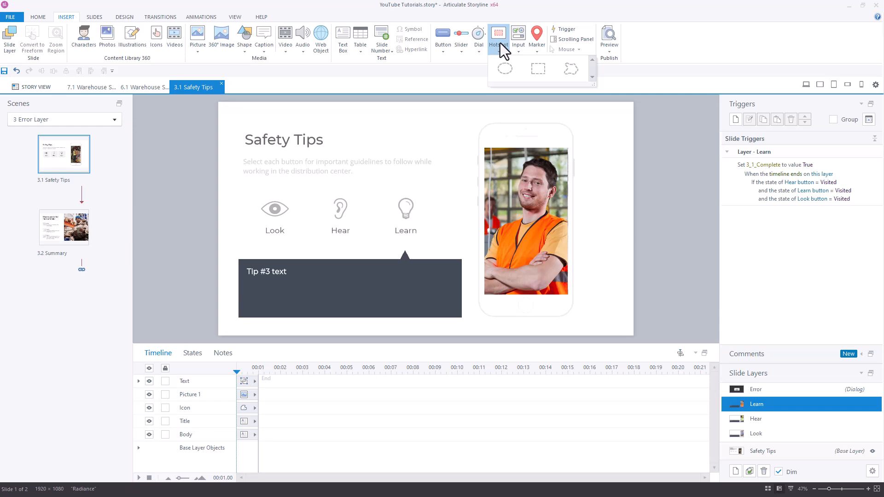
click(533, 69)
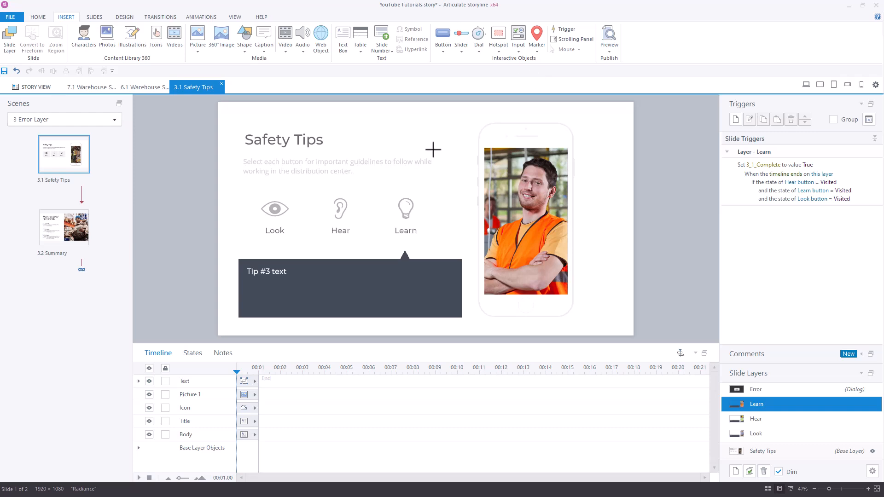
mouse_move(228, 182)
mouse_down()
mouse_move(435, 251)
mouse_move(476, 247)
mouse_up()
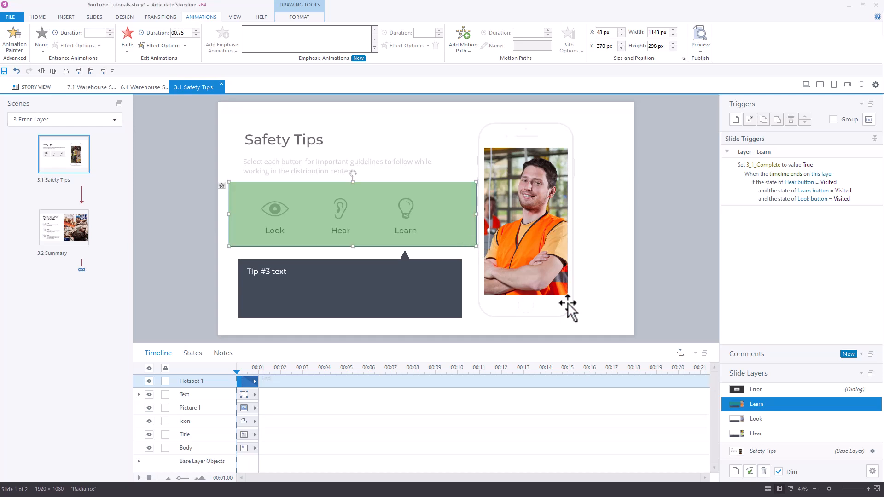
Step: Paste a copy of the Learn layer's hotspot onto the Look and Hear layers
click(821, 416)
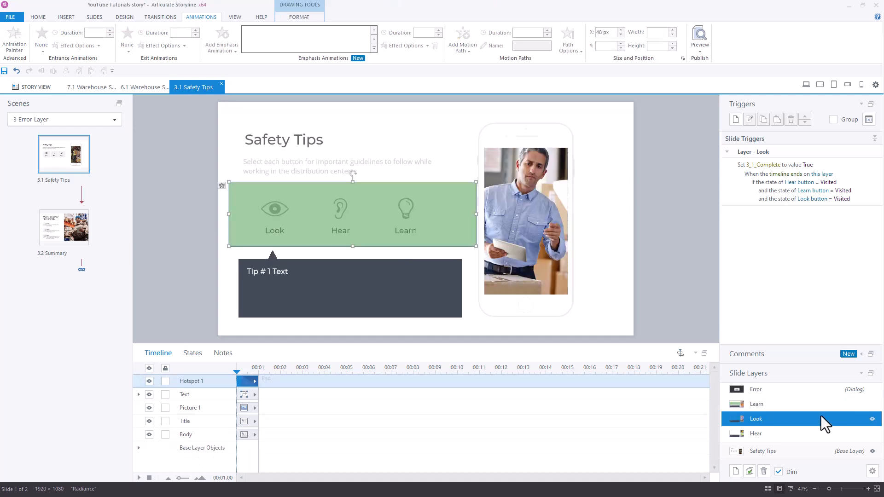
click(816, 433)
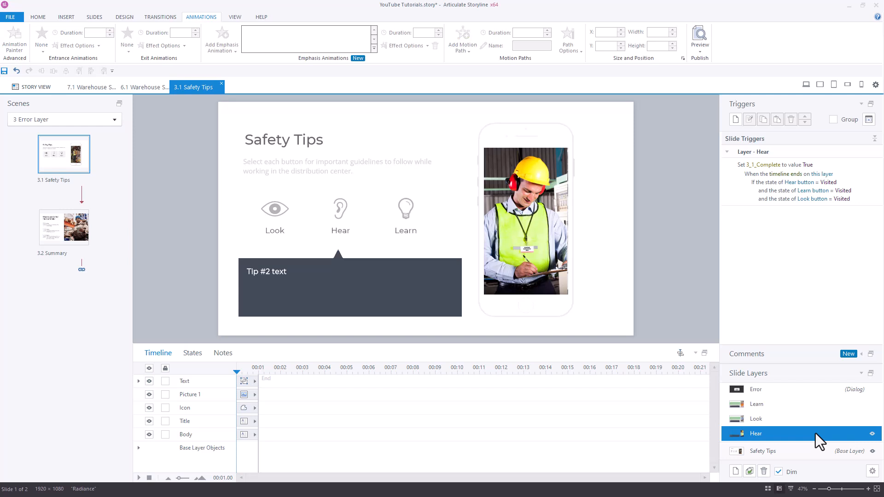
key(ctrl+v)
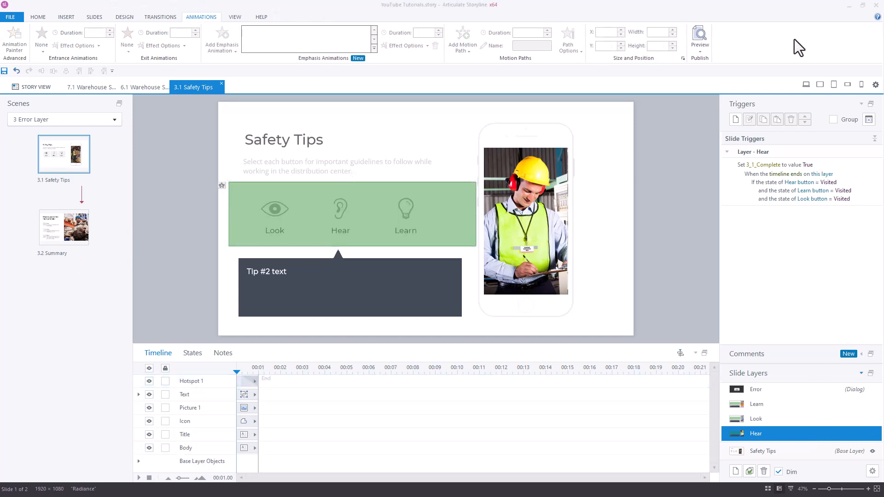
Step: Preview this scene, try to advance to the next slide before viewing any tips, and close the error layer
click(701, 49)
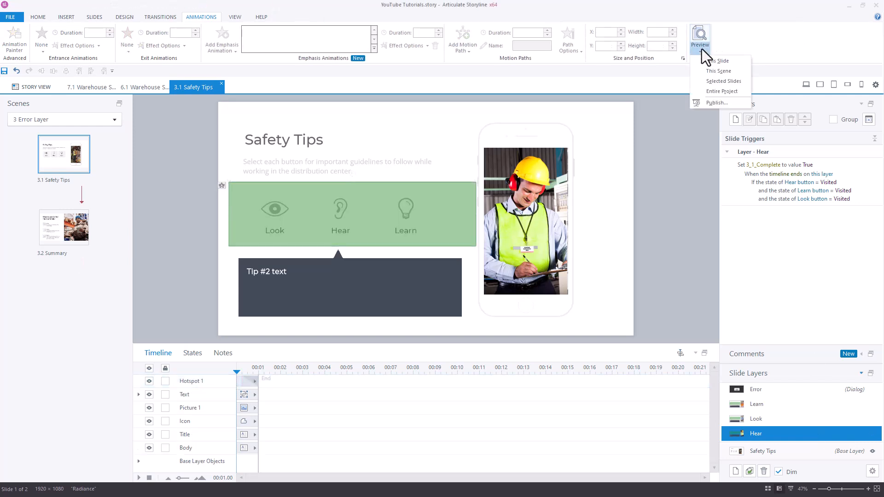
click(713, 71)
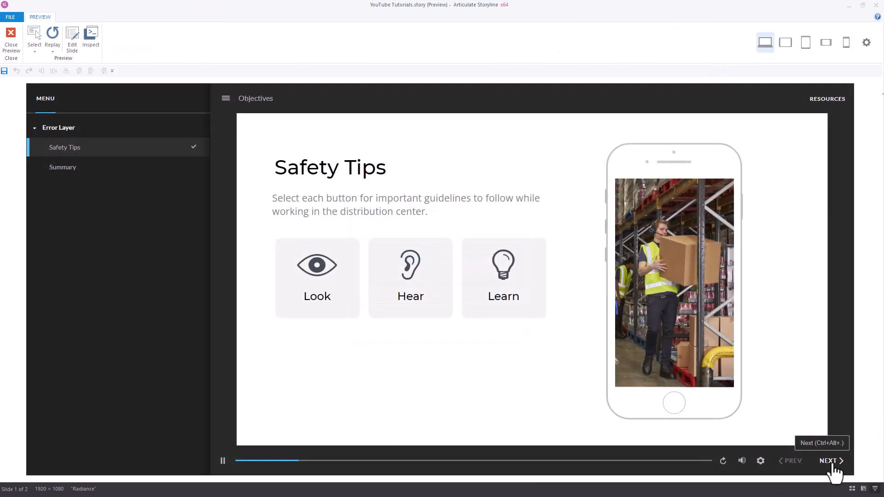
click(831, 462)
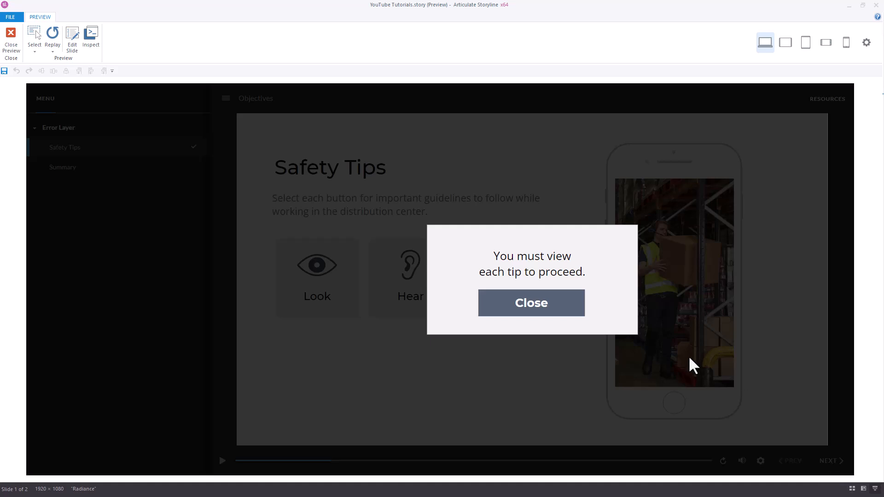
click(559, 310)
Step: In the preview, view the Learn, Hear and Look tips, letting the Look timeline finish, and advance to the next slide
click(526, 297)
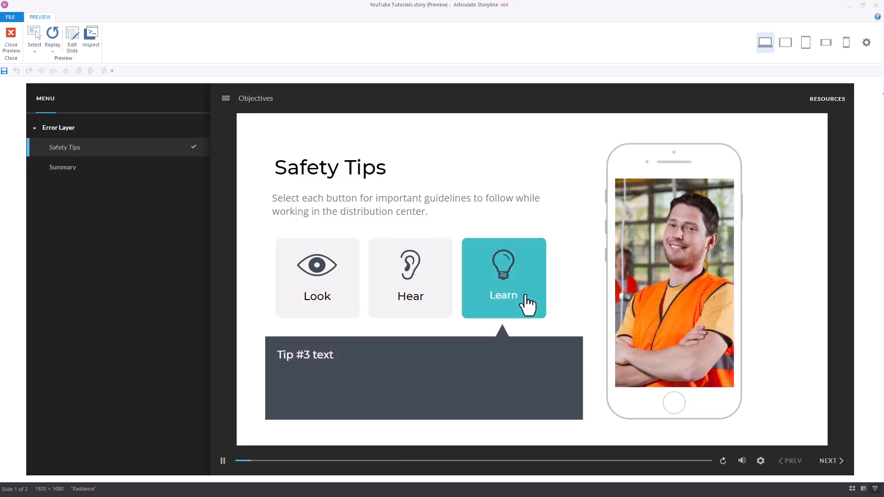
click(427, 296)
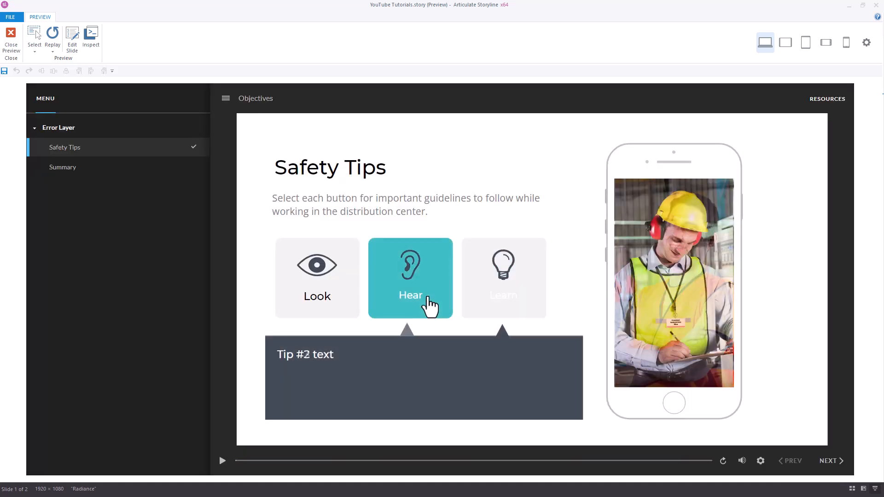
click(348, 312)
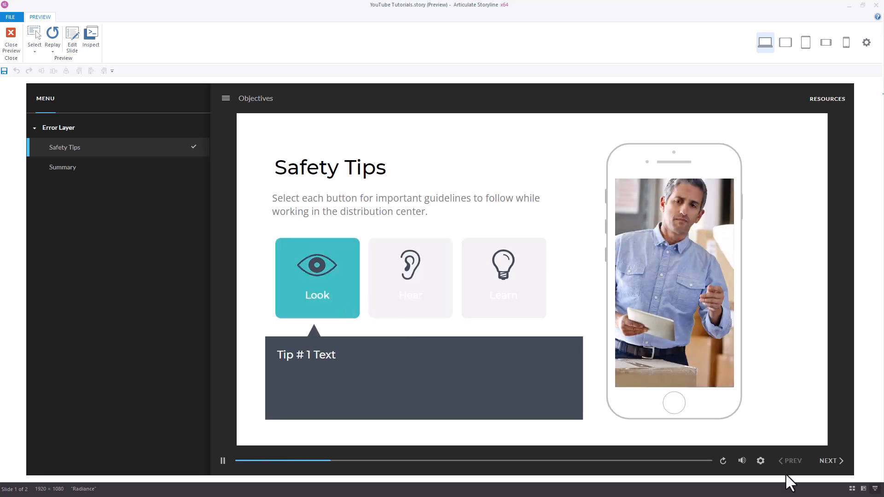
click(827, 462)
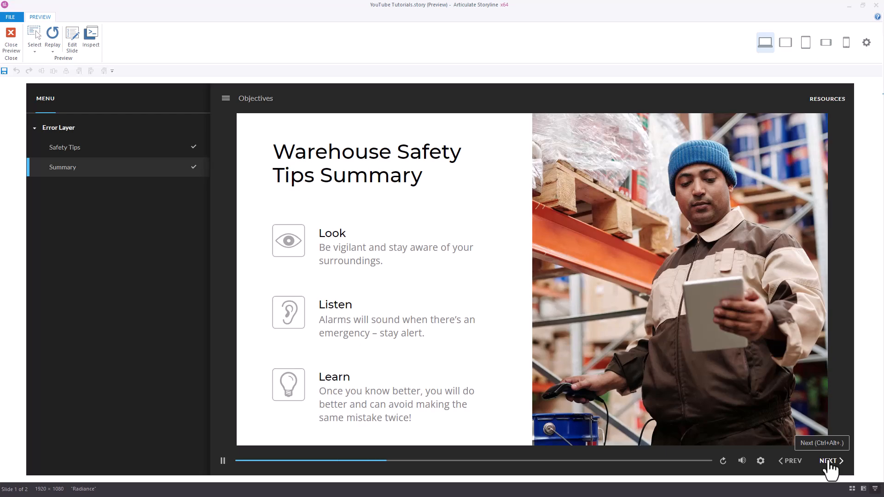